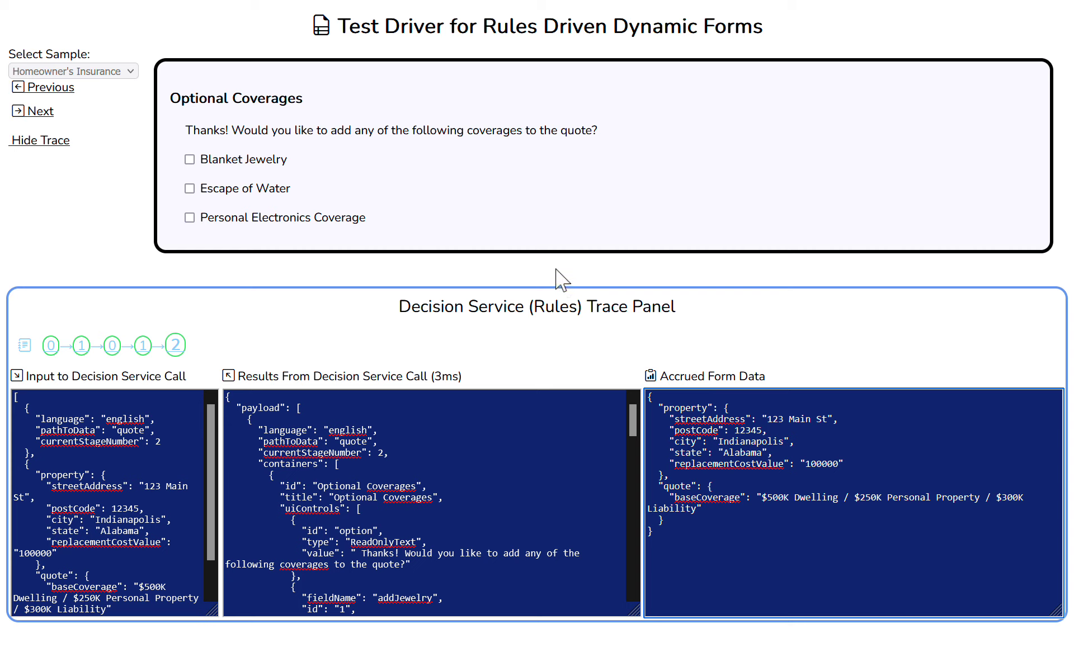
# - Highlight the pathToData, currentStageNumber and property/quote data lines in the input payload
pyautogui.click(575, 268)
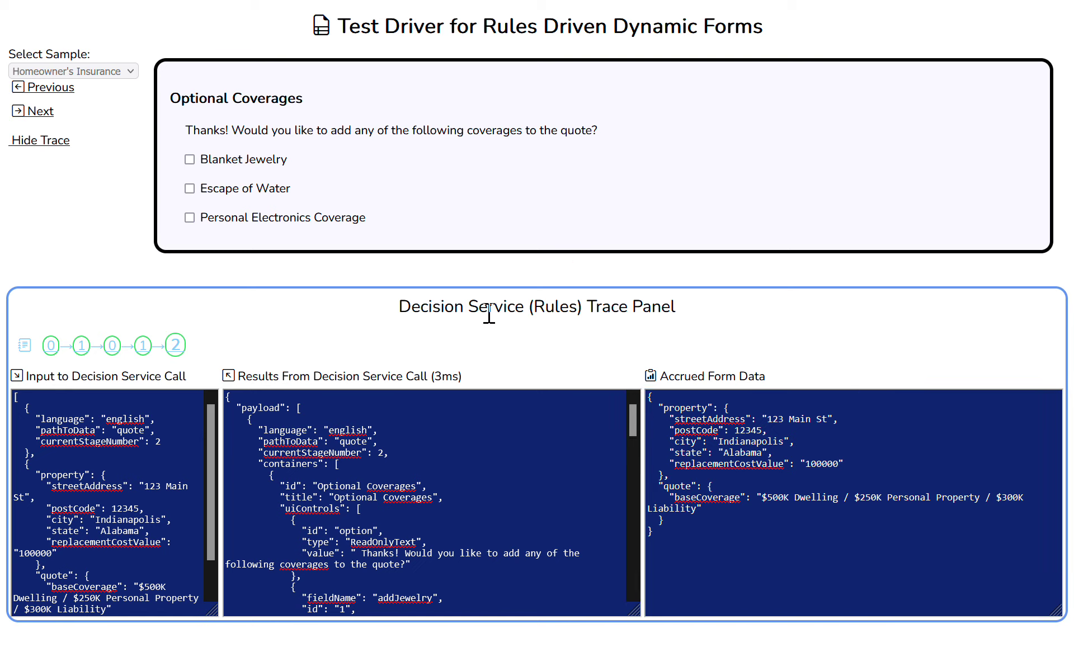
pyautogui.click(178, 459)
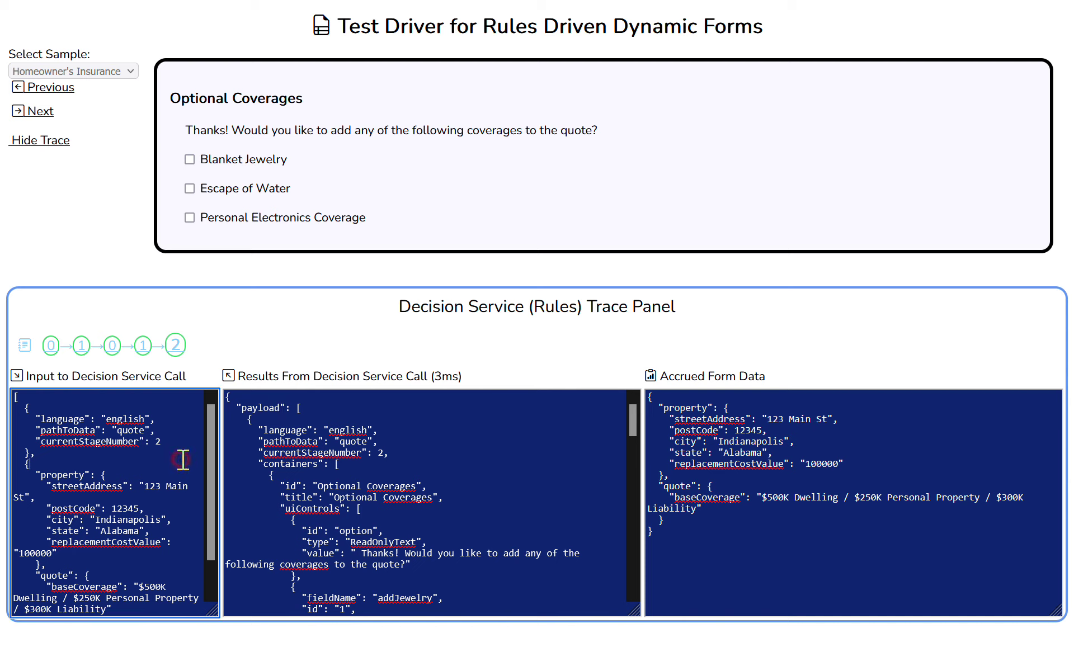
pyautogui.moveTo(179, 456); pyautogui.dragTo(193, 426)
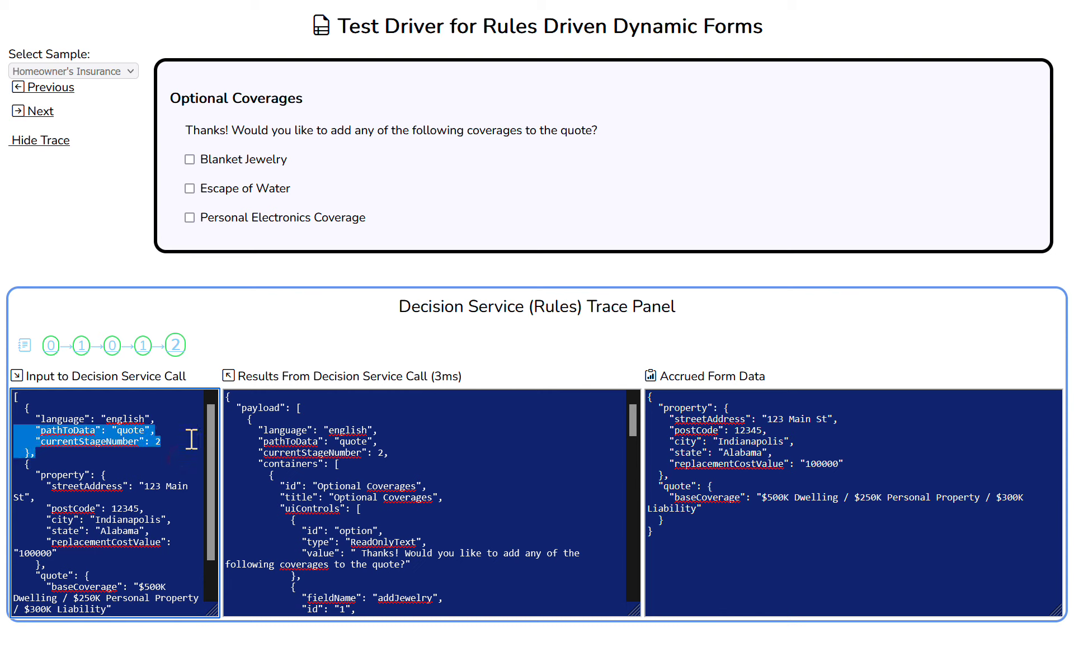
pyautogui.tripleClick(192, 439)
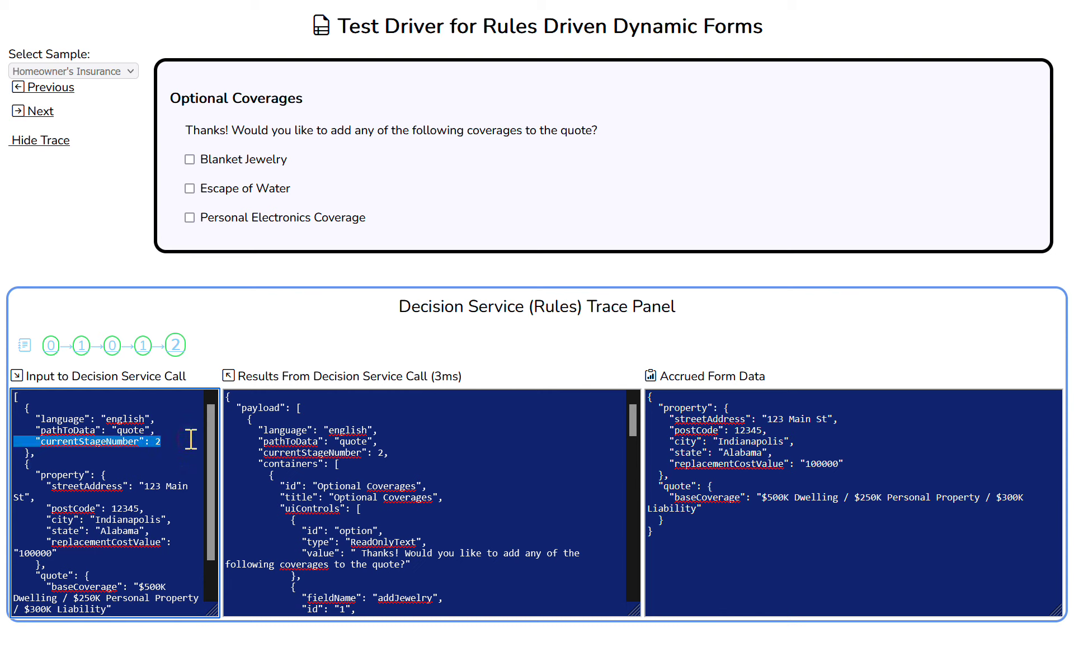
pyautogui.moveTo(13, 463); pyautogui.dragTo(135, 606)
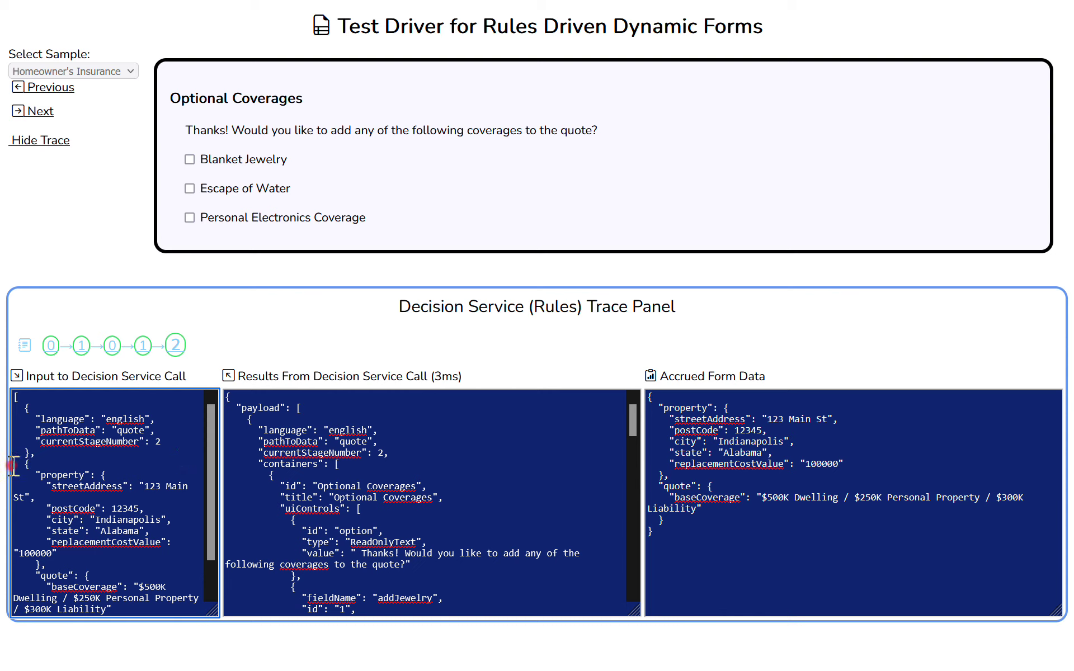
pyautogui.click(134, 606)
pyautogui.scroll(-1, 139, 604)
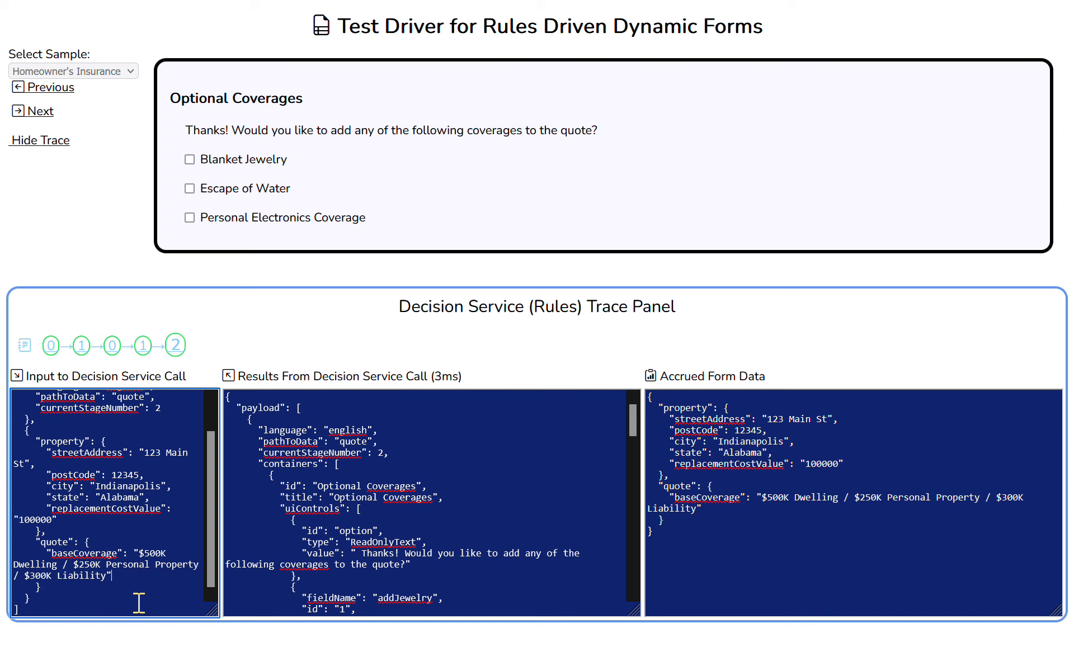
pyautogui.scroll(1, 138, 604)
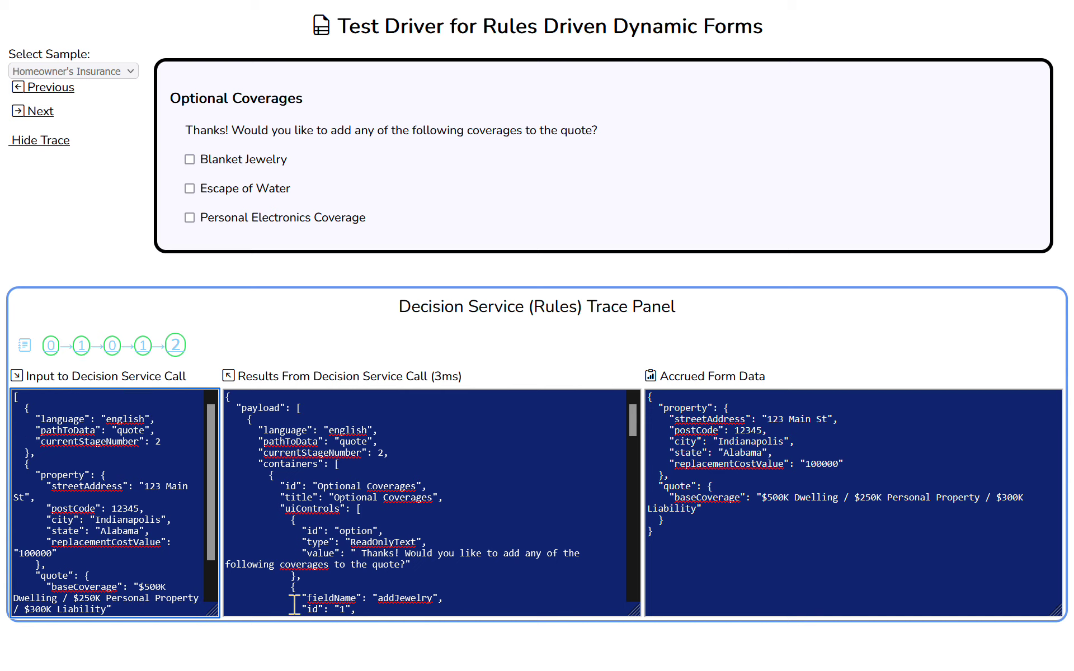
# - Select the currentStageNumber: 2 line in the decision service results
pyautogui.doubleClick(410, 456)
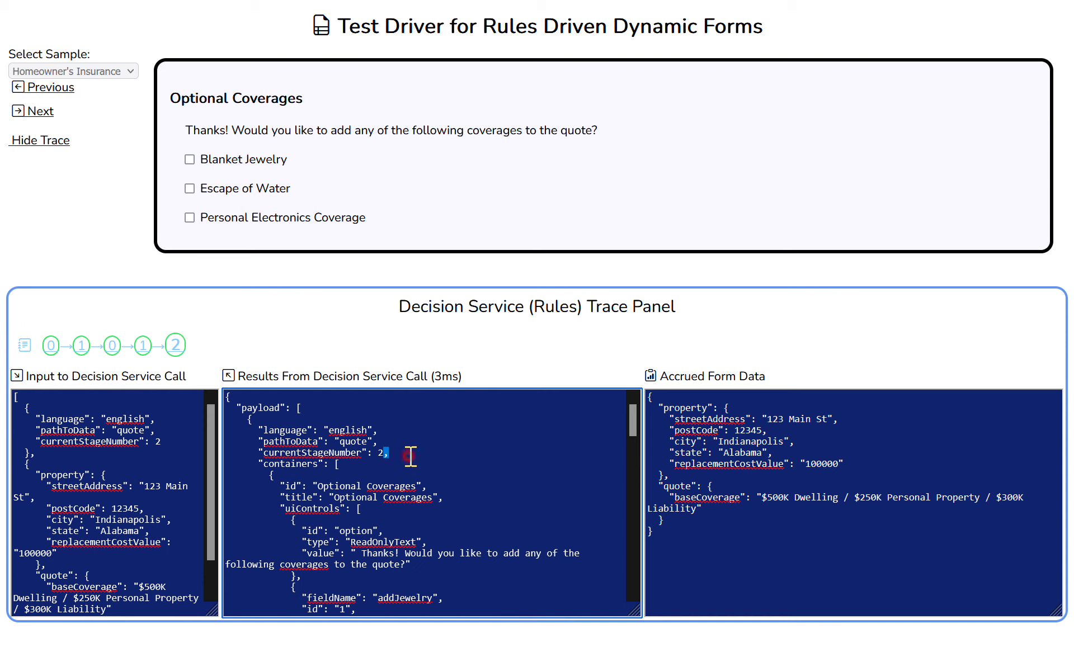
pyautogui.tripleClick(410, 456)
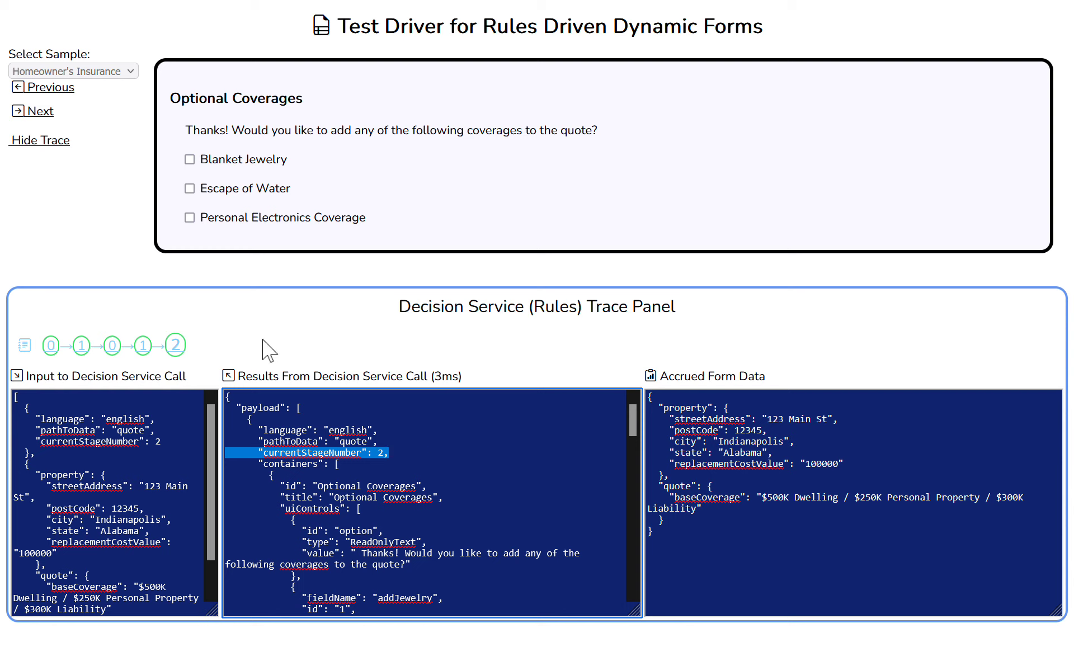
pyautogui.click(446, 441)
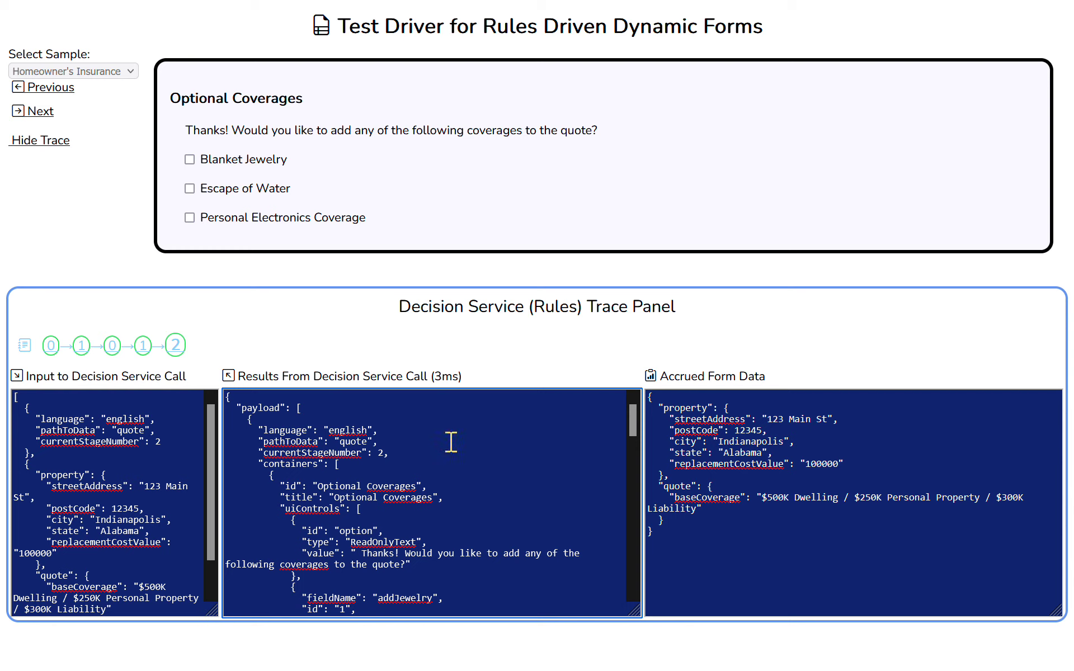
pyautogui.doubleClick(458, 450)
pyautogui.click(391, 453)
pyautogui.moveTo(393, 455); pyautogui.dragTo(254, 456)
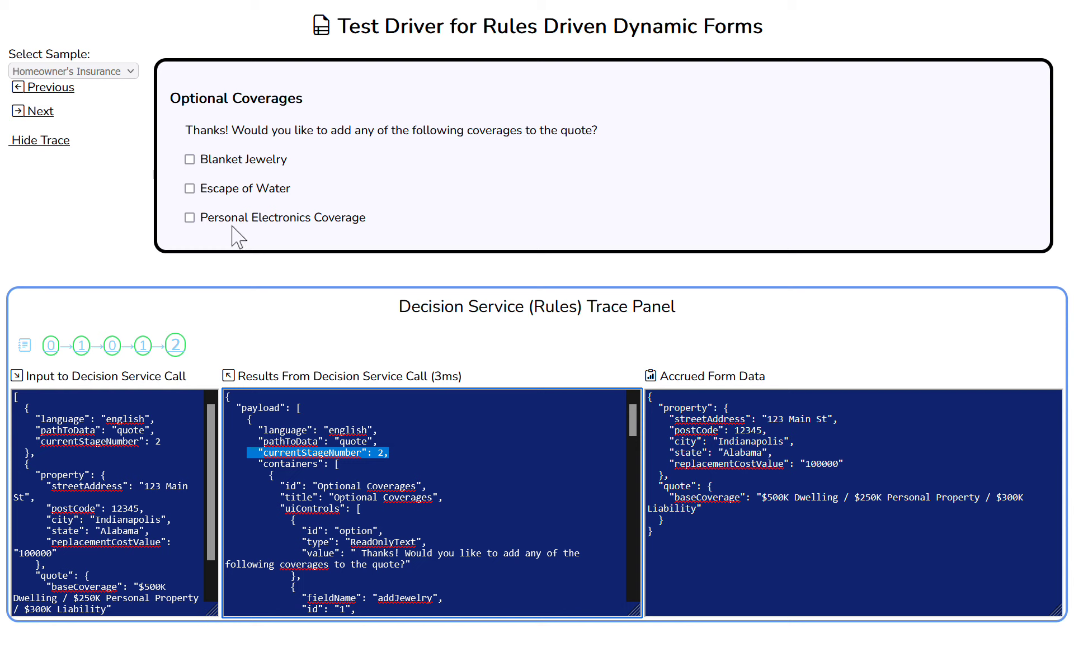
pyautogui.moveTo(634, 418); pyautogui.dragTo(640, 471)
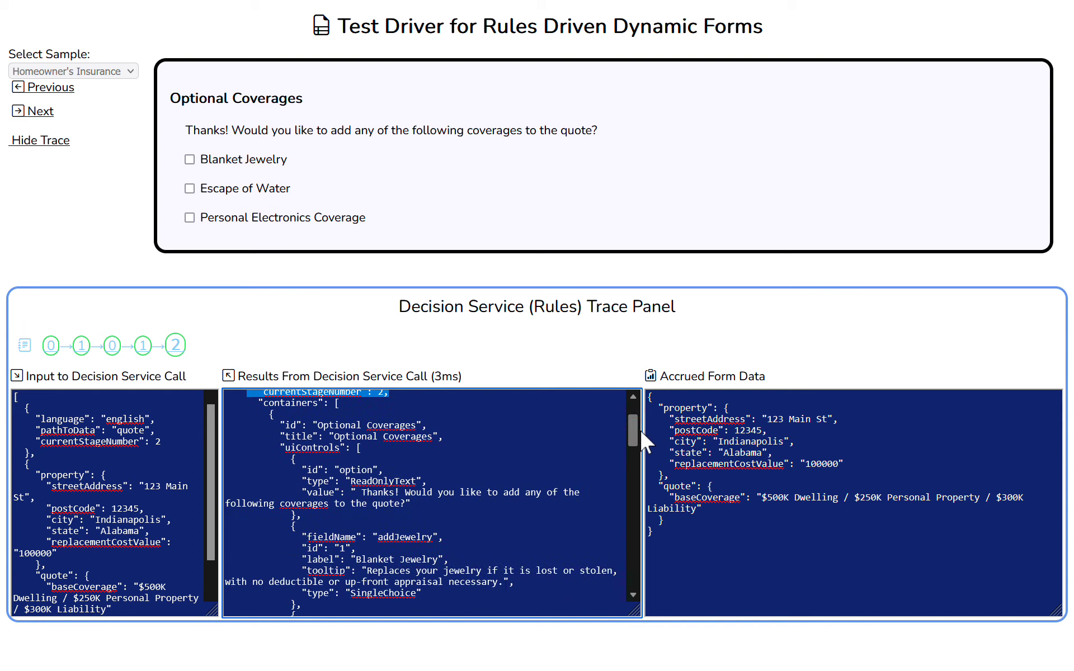